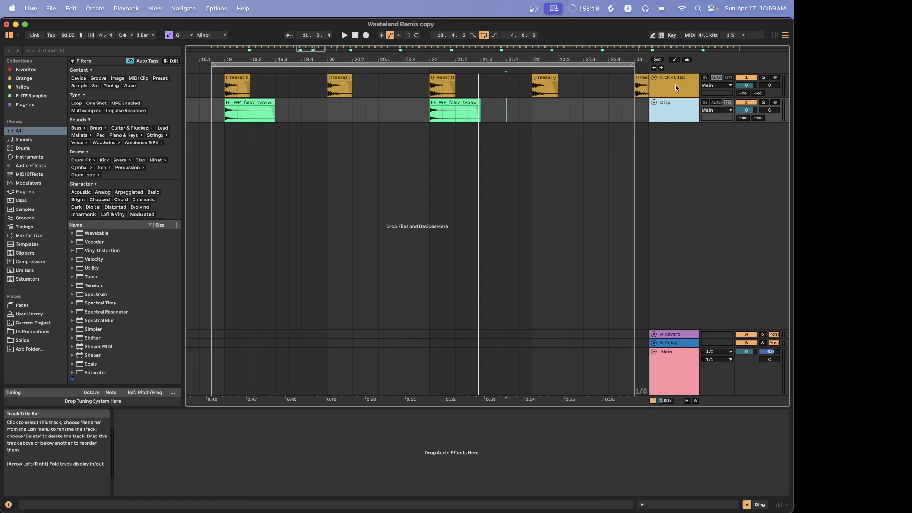
- Open the Pro-Q 4 equalizer on the Kick - E flat track and reposition its window over the arrangement
click(676, 88)
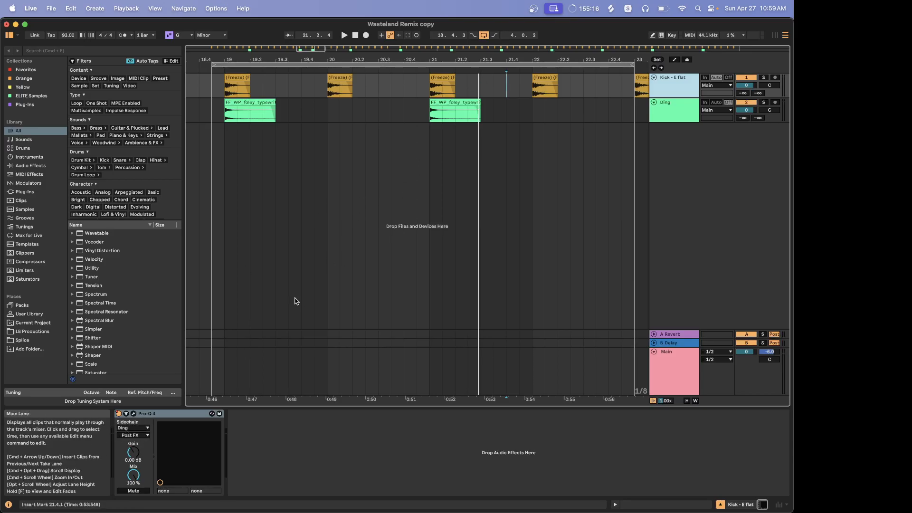
click(133, 413)
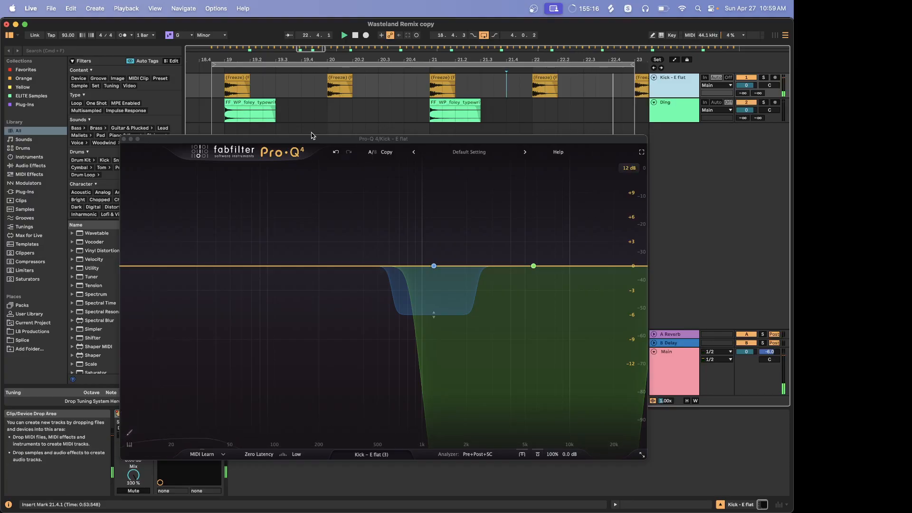
drag(311, 140, 343, 137)
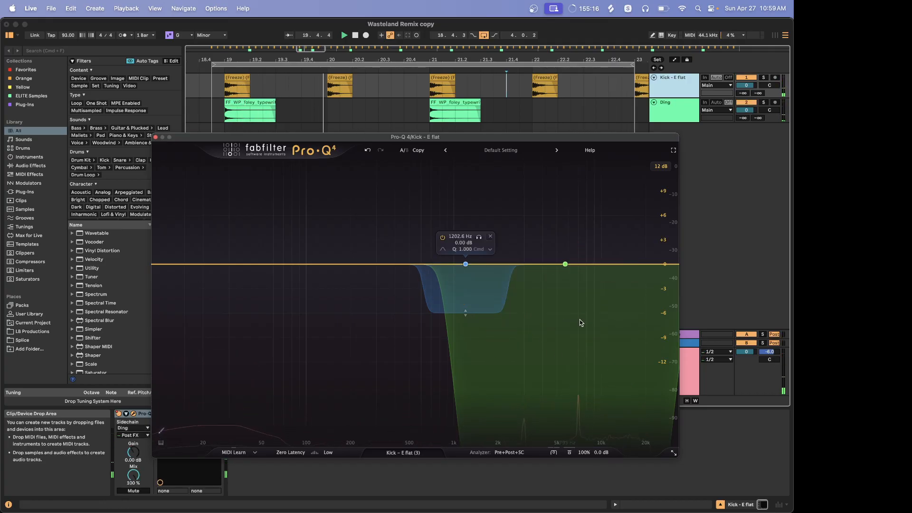
- Move the switch-off point of Pro-Q 4's Device On automation before the bar 21 kick about one beat earlier, and hide the automation again
key(a)
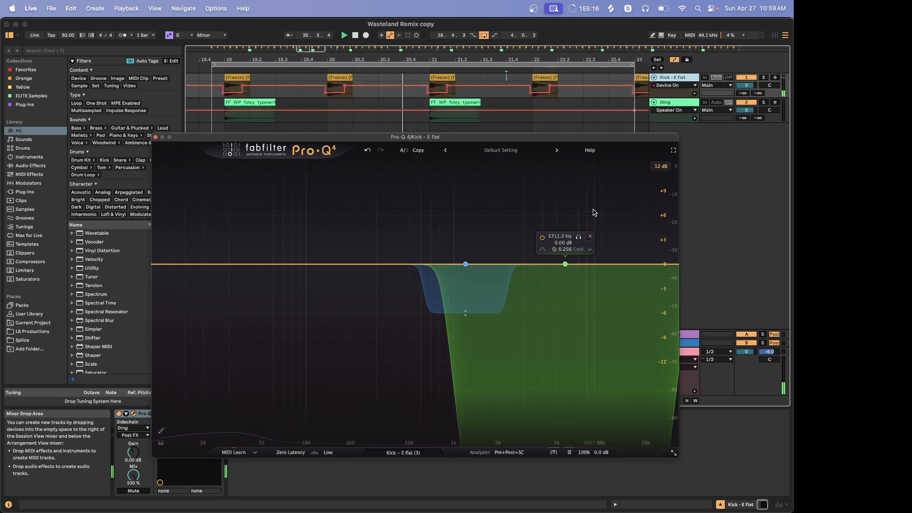
click(429, 95)
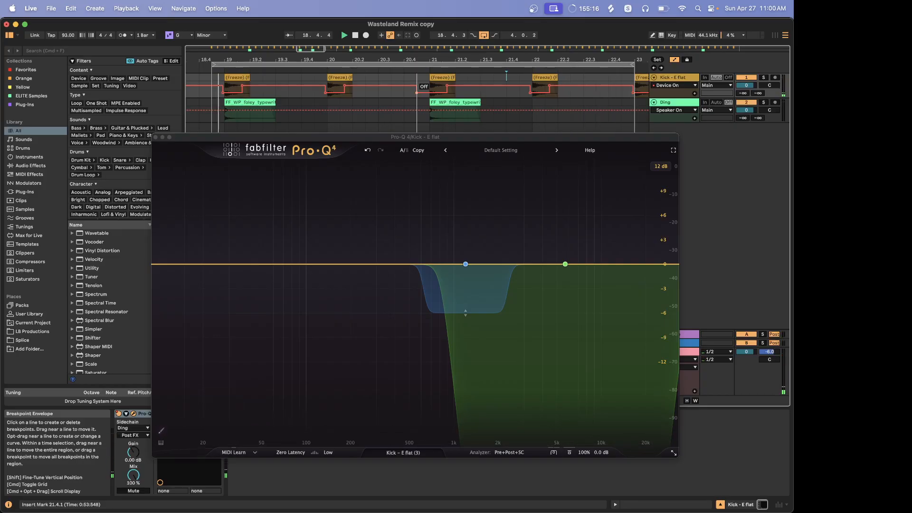
drag(391, 137, 419, 151)
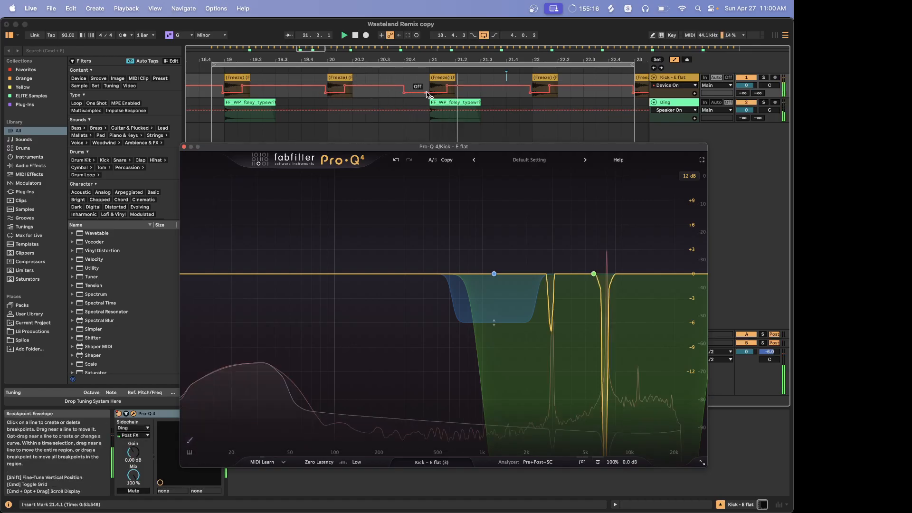
mouse_move(593, 273)
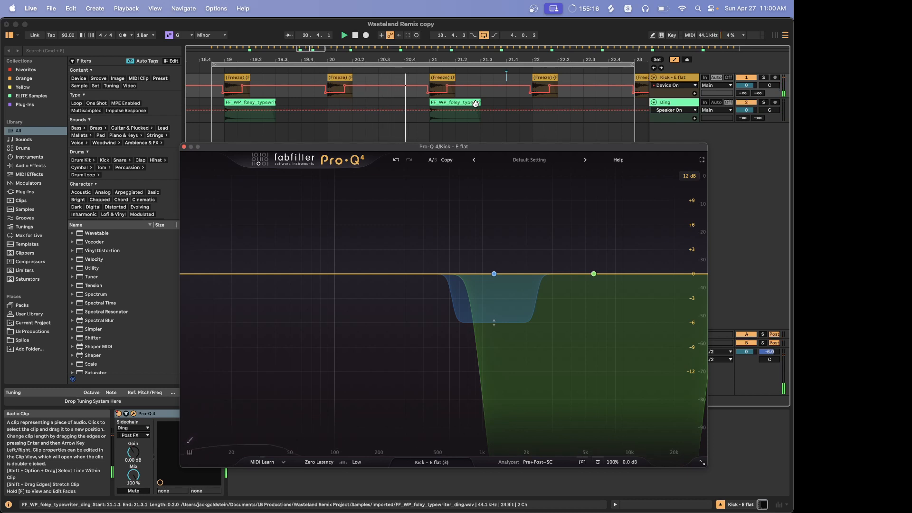
click(428, 97)
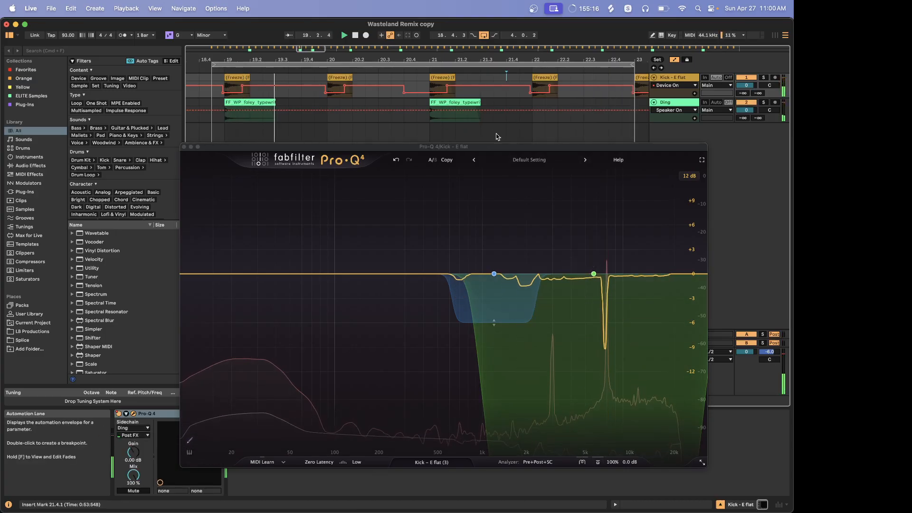
drag(388, 148, 407, 151)
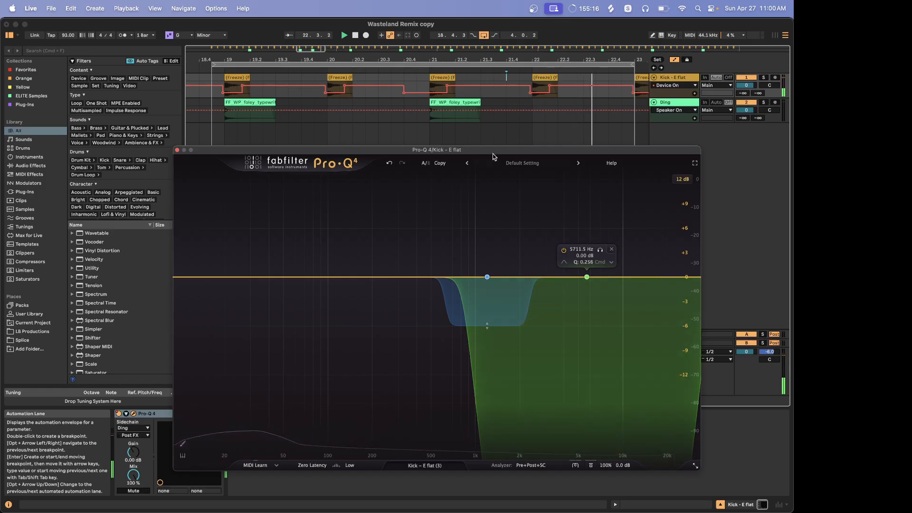
drag(480, 149, 530, 143)
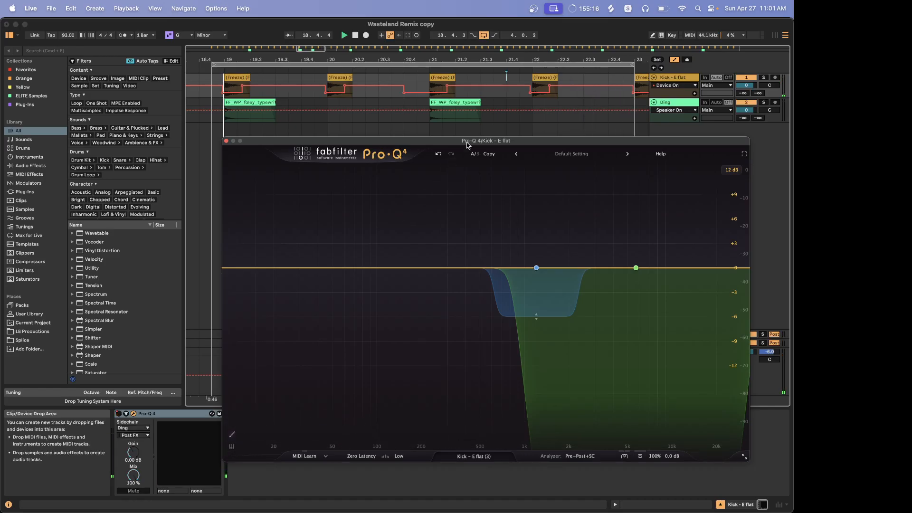
key(a)
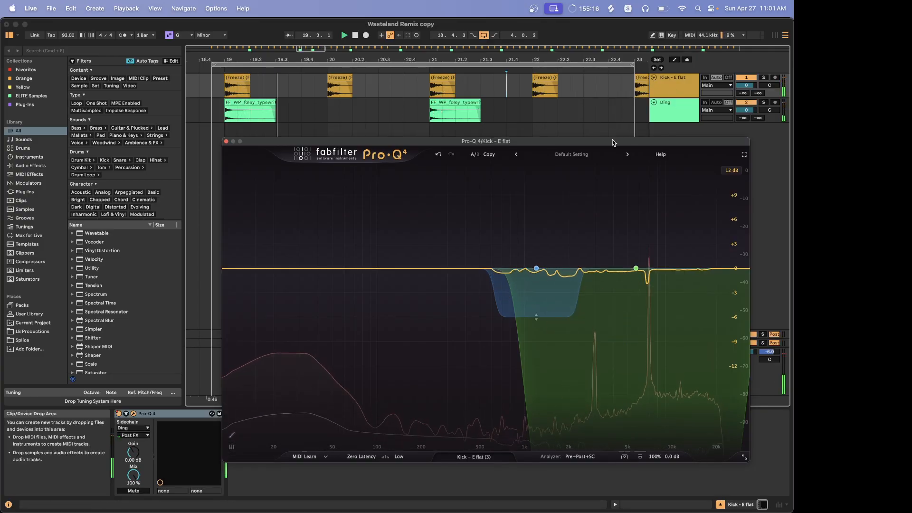
drag(613, 141, 507, 154)
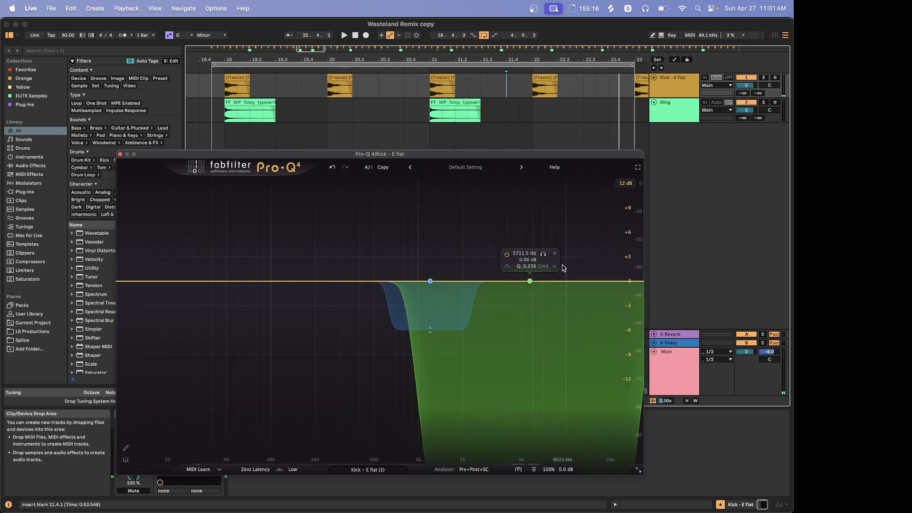
drag(388, 154, 495, 149)
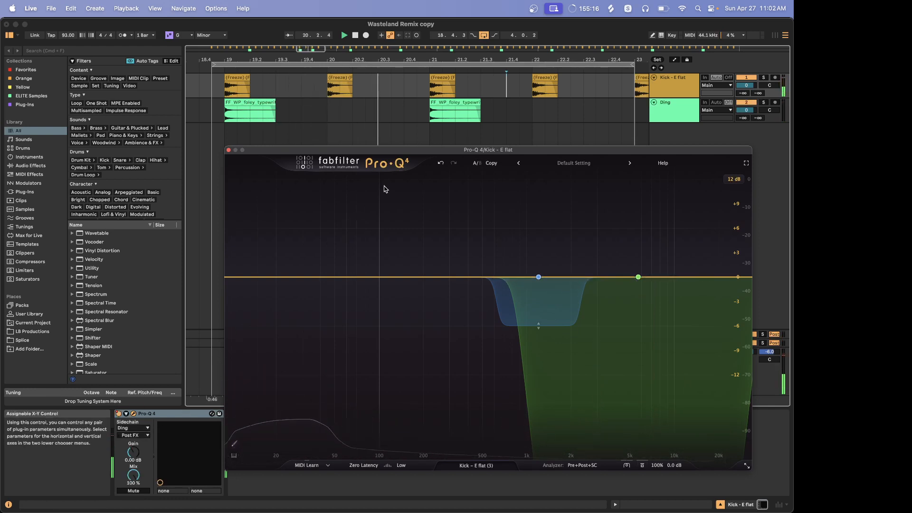
mouse_move(432, 149)
mouse_down()
mouse_move(387, 143)
mouse_move(424, 142)
mouse_up()
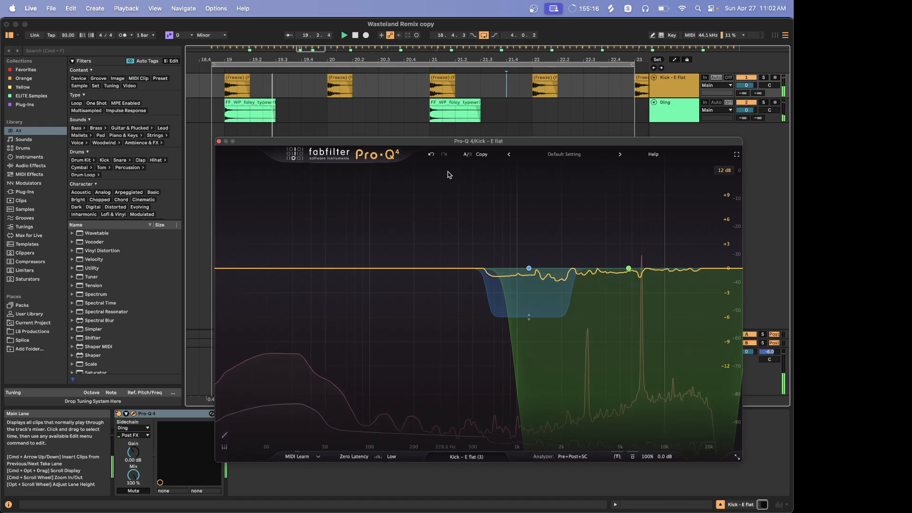
drag(472, 142, 483, 144)
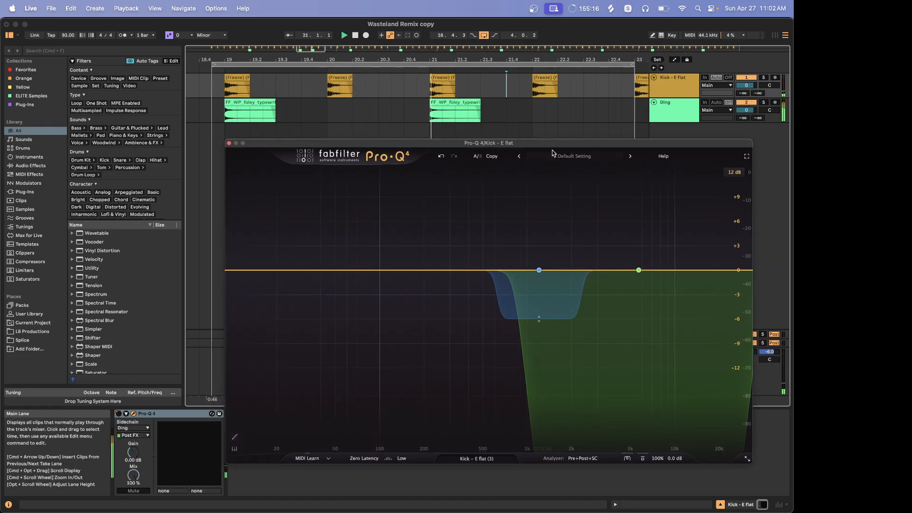
drag(564, 145, 524, 145)
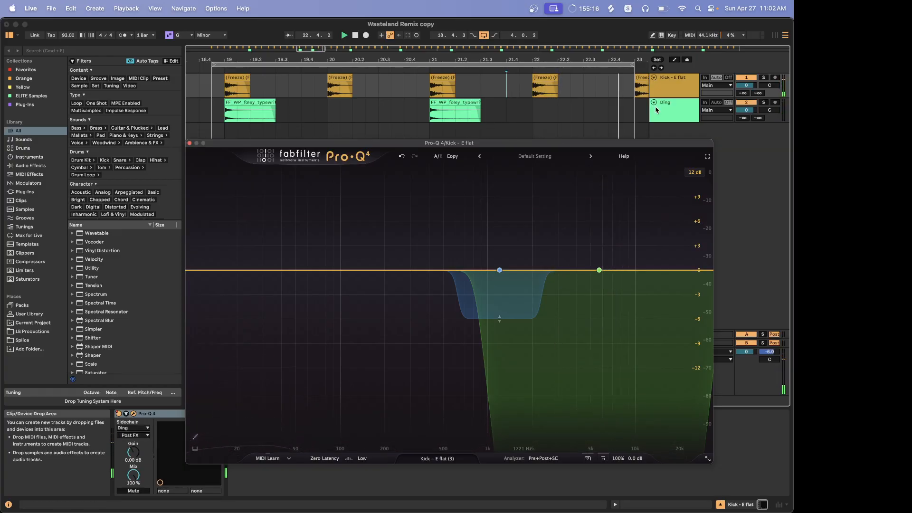
- Remove Utility and Youlean Loudness Meter 2 from the Main track, and delete the A Reverb and B Delay return tracks
click(669, 111)
click(670, 94)
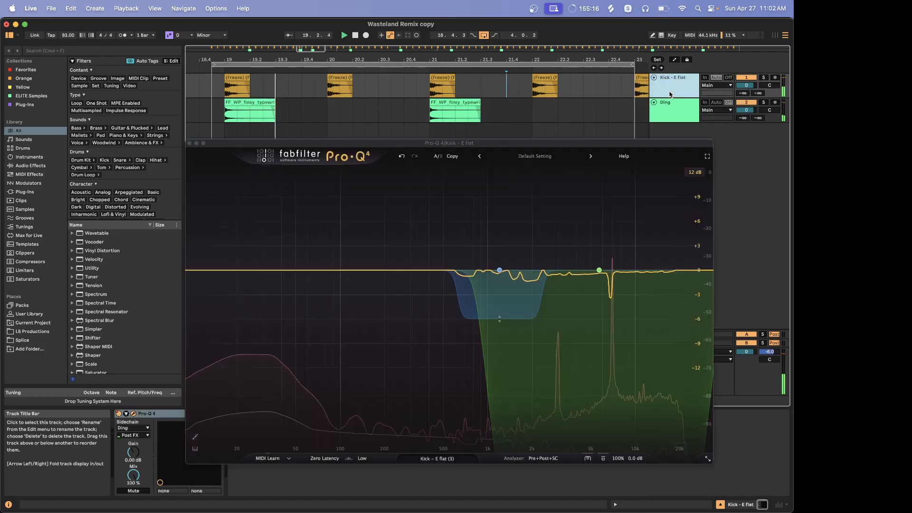
click(663, 113)
click(678, 354)
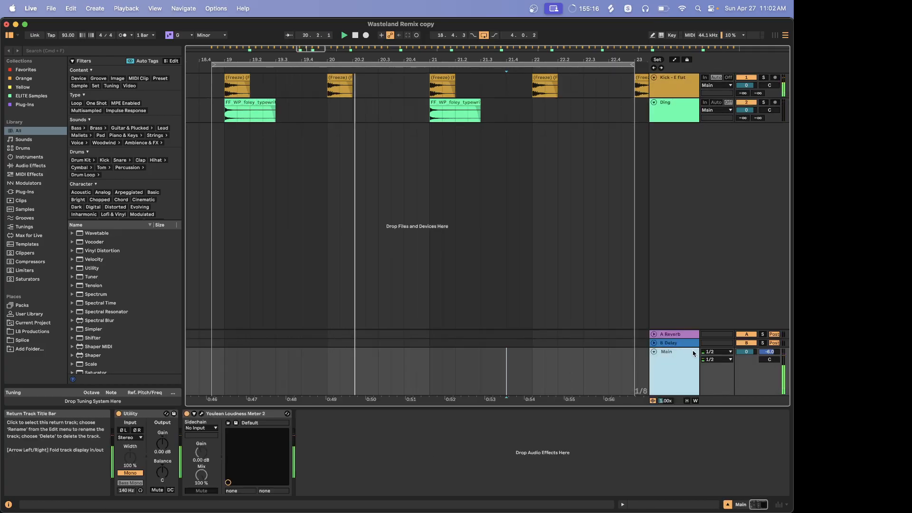
click(521, 389)
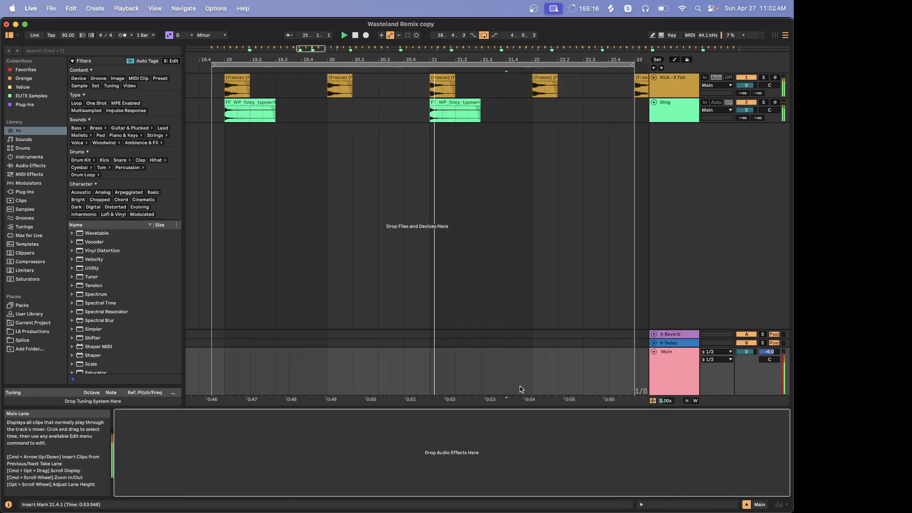
click(680, 343)
key(Delete)
key(Delete)
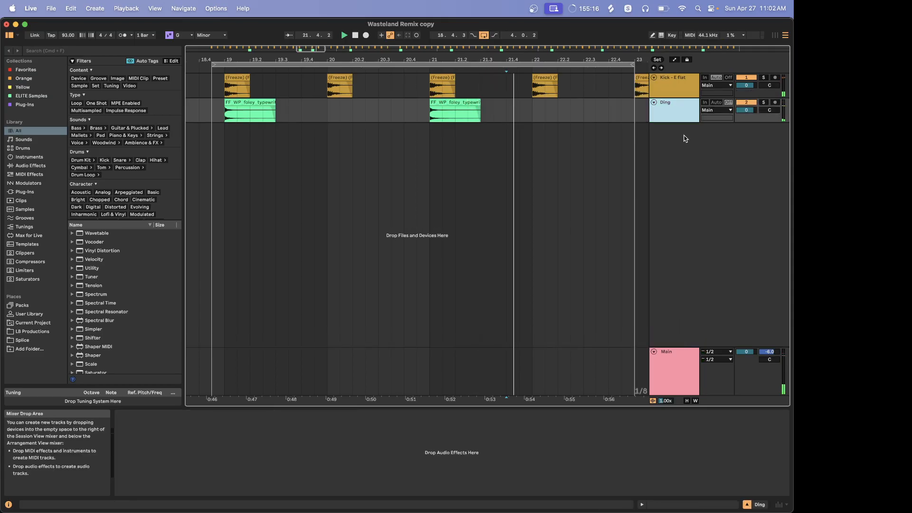
- Play the loop from bar 19 and examine how both Pro-Q 4 bands on the Kick - E flat track react to the dings
click(675, 108)
click(675, 92)
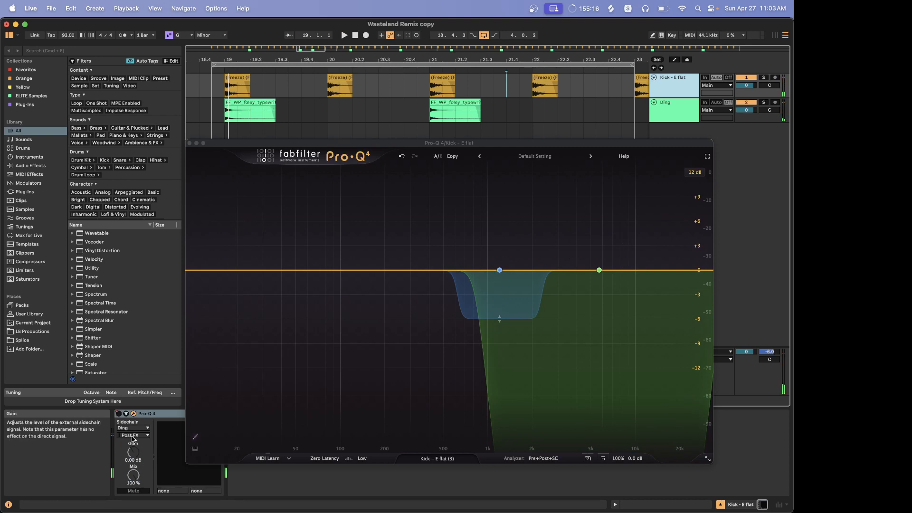
click(241, 102)
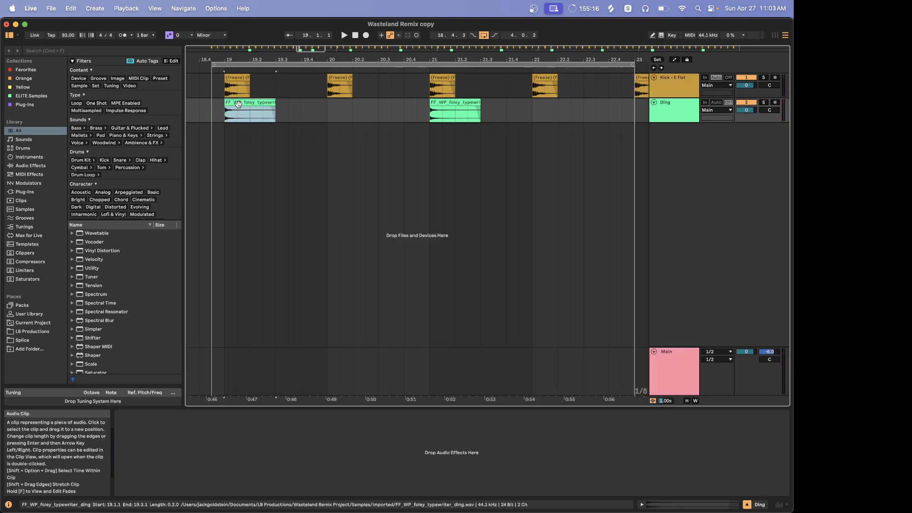
click(241, 88)
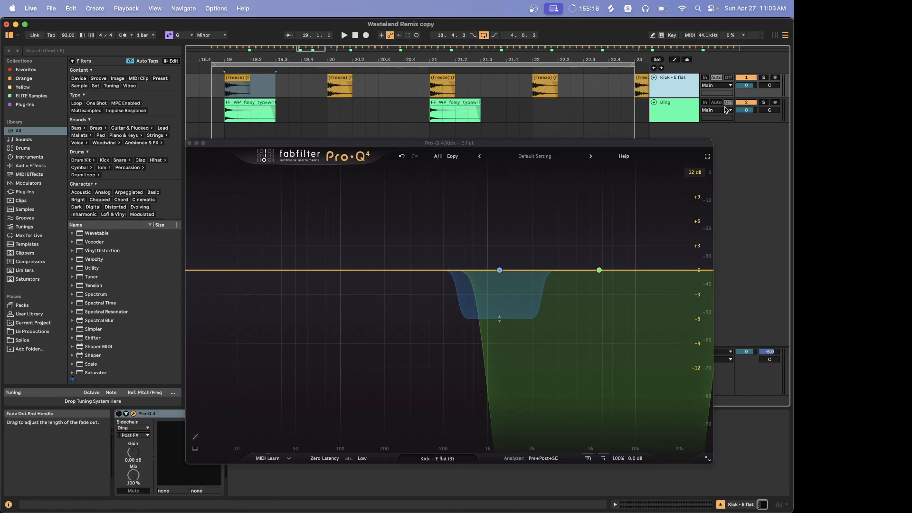
key(space)
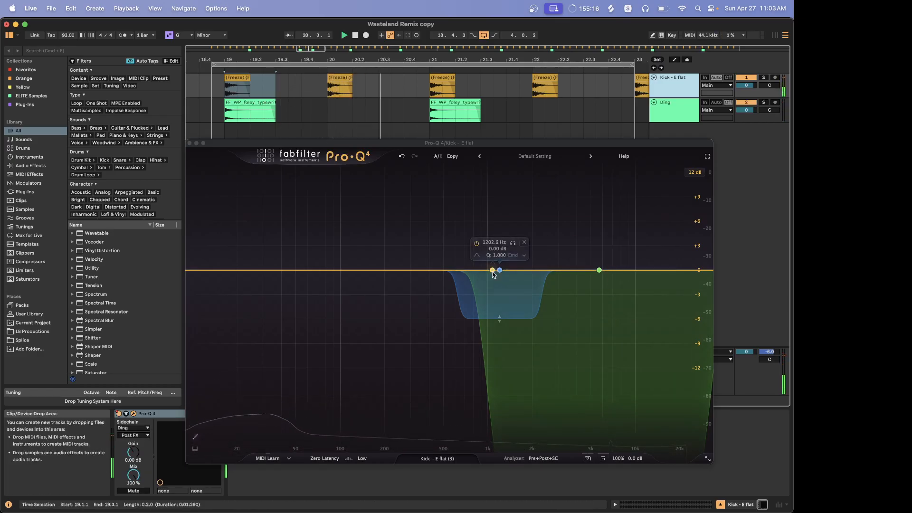
click(613, 270)
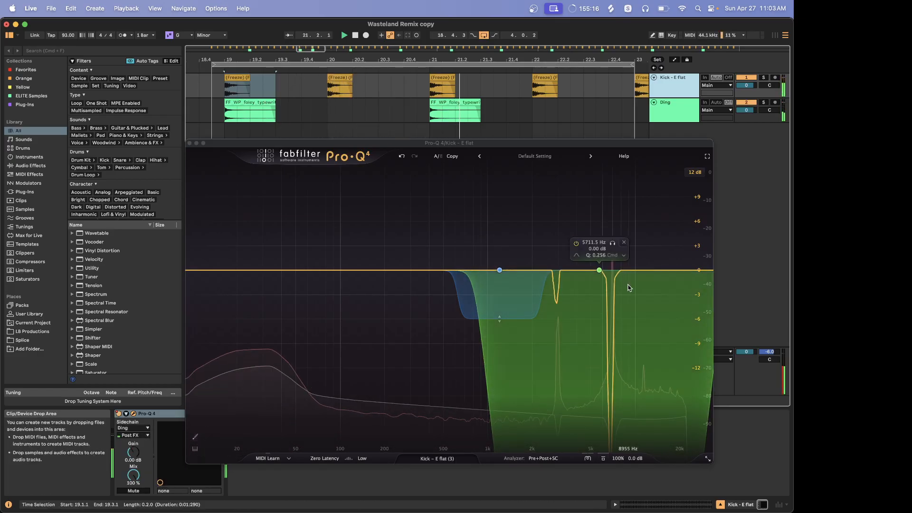
click(624, 243)
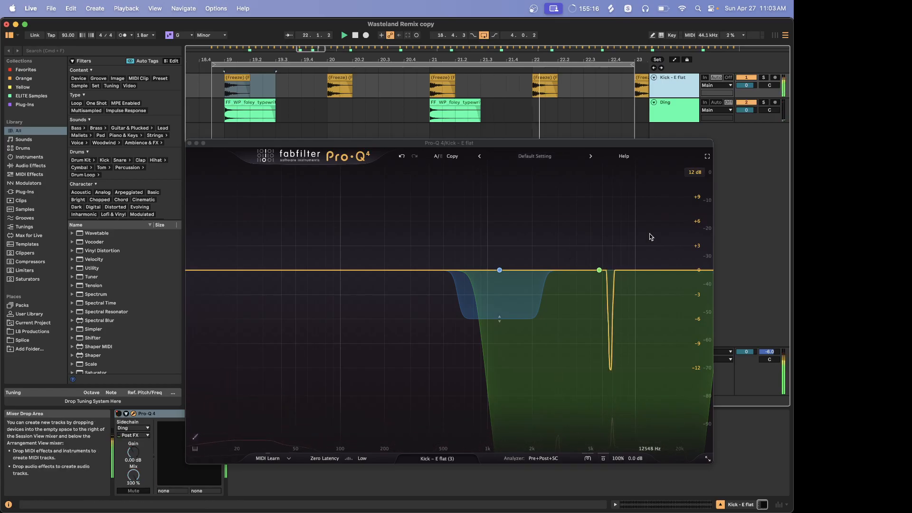
mouse_move(596, 279)
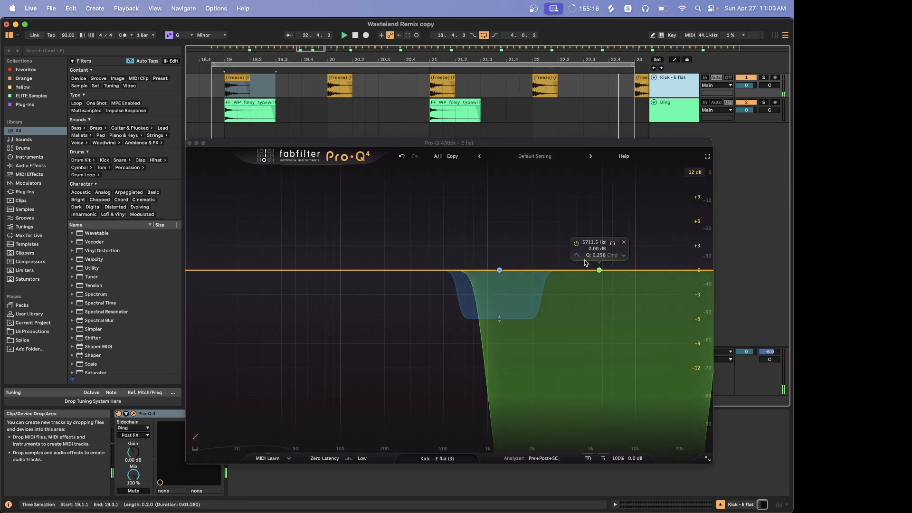
- Replay the section from bar 19 with the Pro-Q 4 window moved clear of the clips, watching its response to the first ding
drag(421, 144, 449, 138)
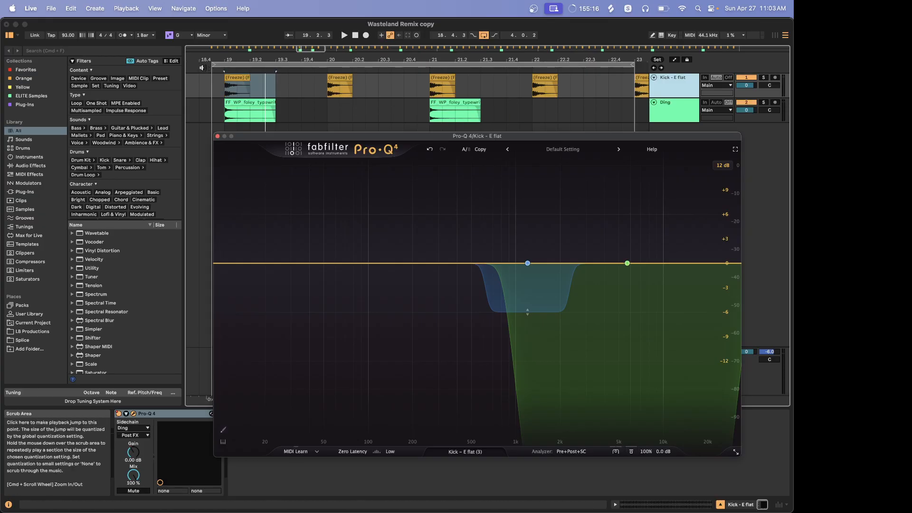
key(space)
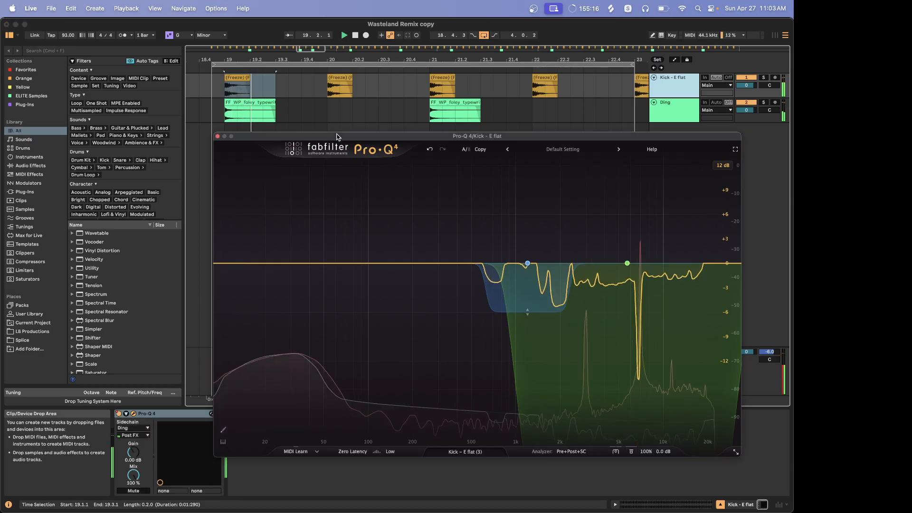
mouse_move(338, 137)
mouse_down()
mouse_move(285, 139)
mouse_move(339, 139)
mouse_up()
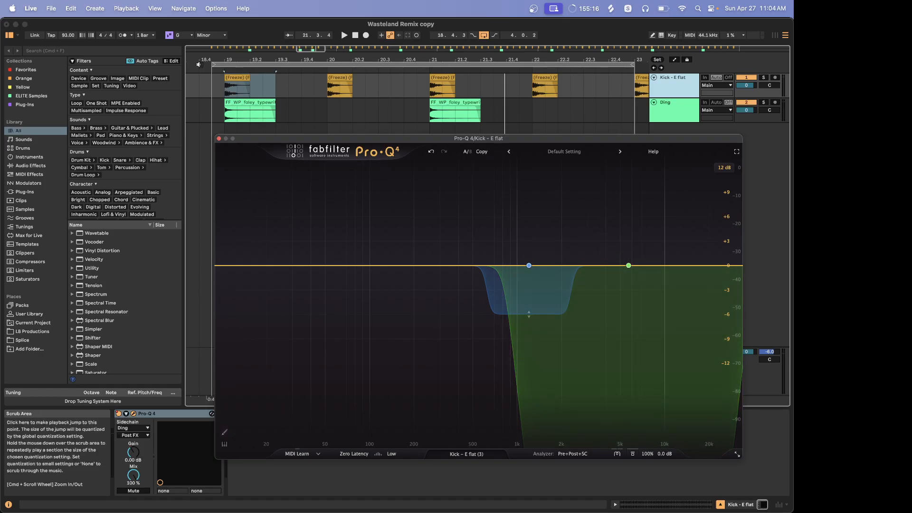
key(space)
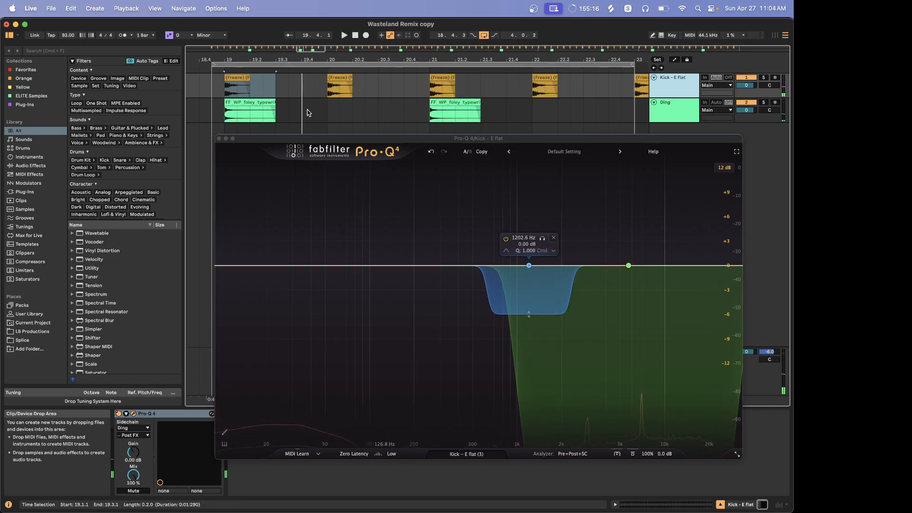
drag(324, 138, 341, 135)
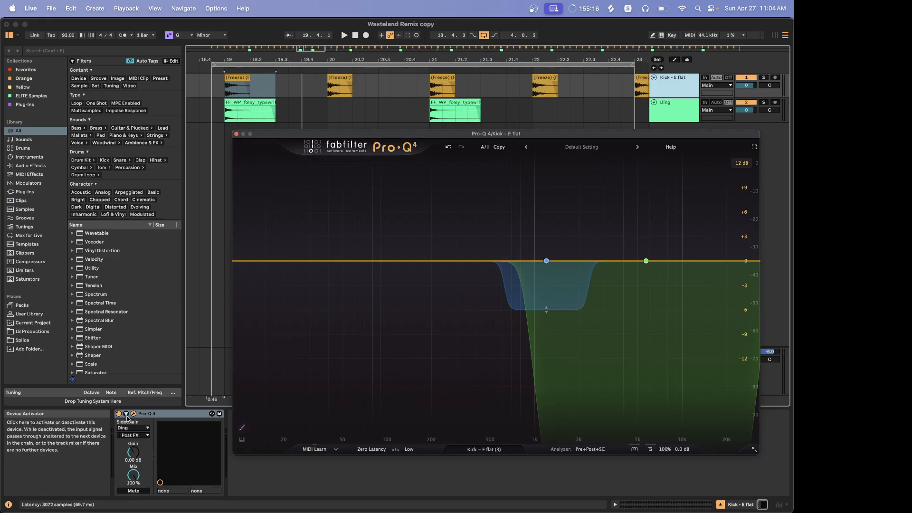
- Check the Device On automation, override it by toggling Pro-Q 4 manually, and play from the start of the loop
key(a)
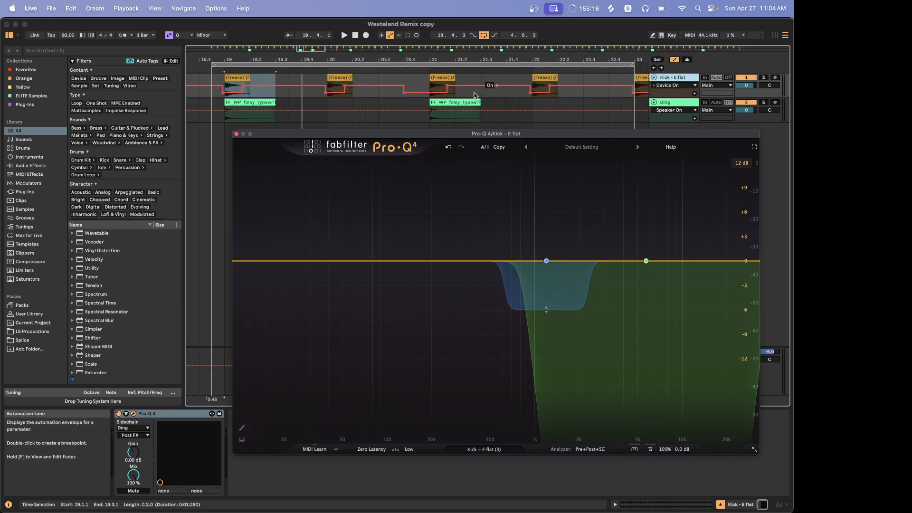
key(a)
click(120, 417)
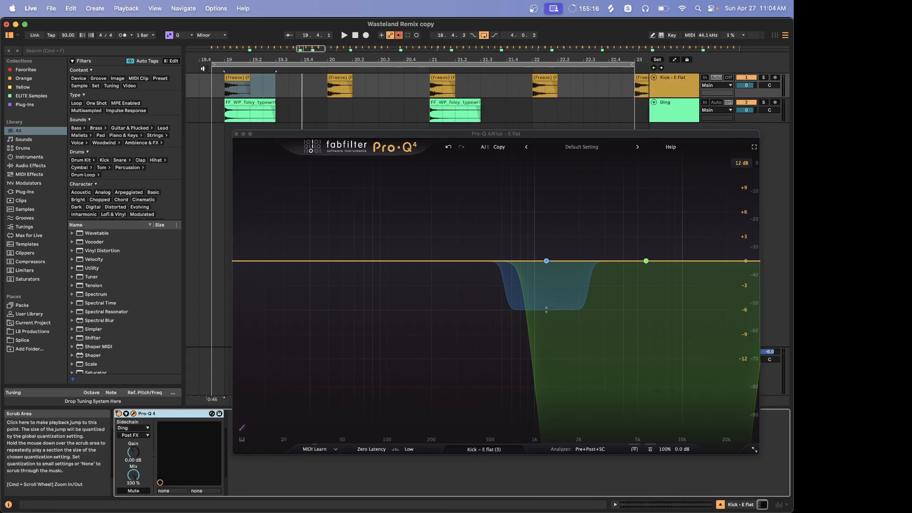
click(204, 69)
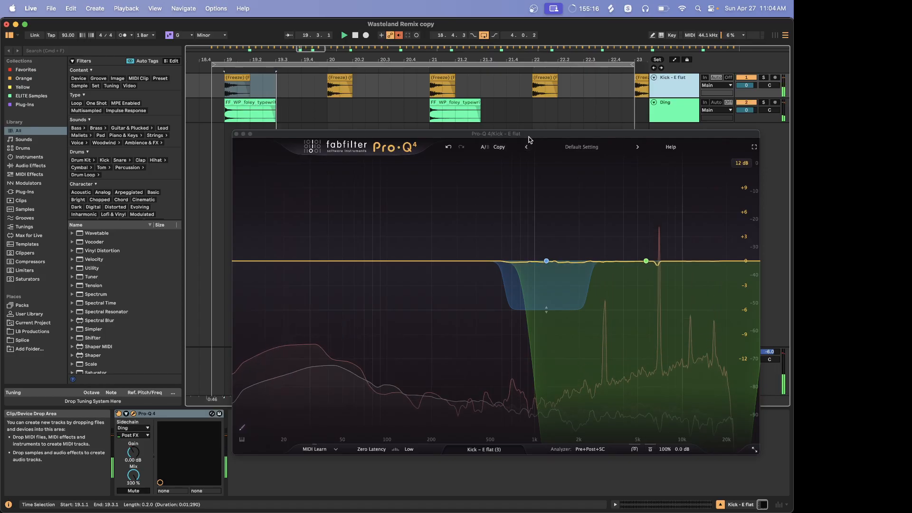
- Move the Pro-Q 4 window aside and re-enable its Device On automation while the loop plays
drag(527, 136, 455, 138)
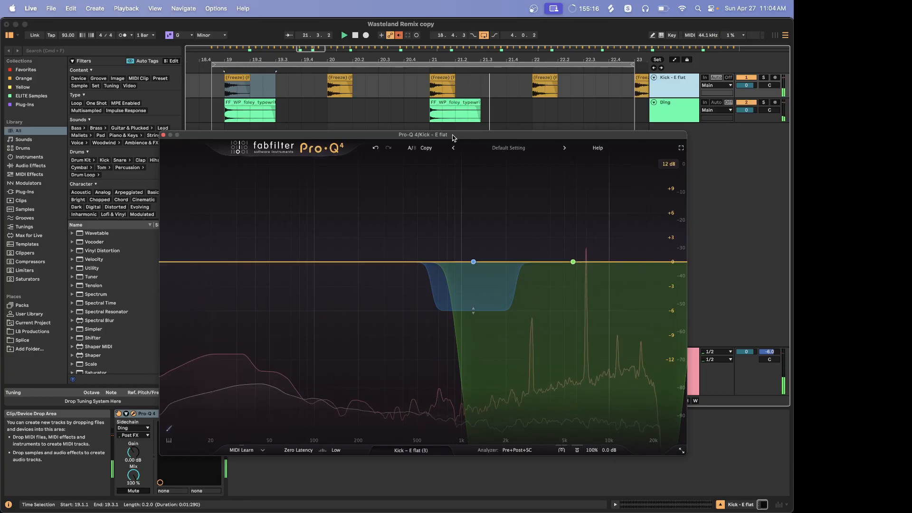
right_click(121, 415)
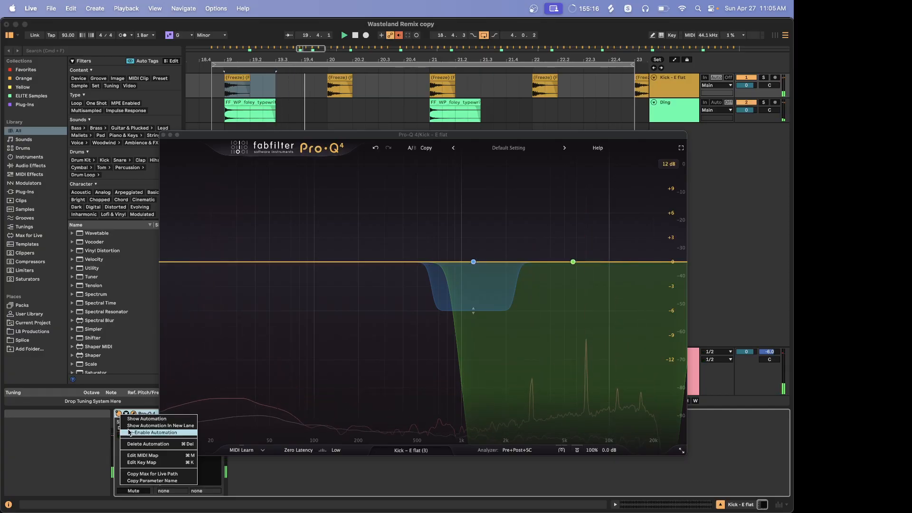
click(129, 433)
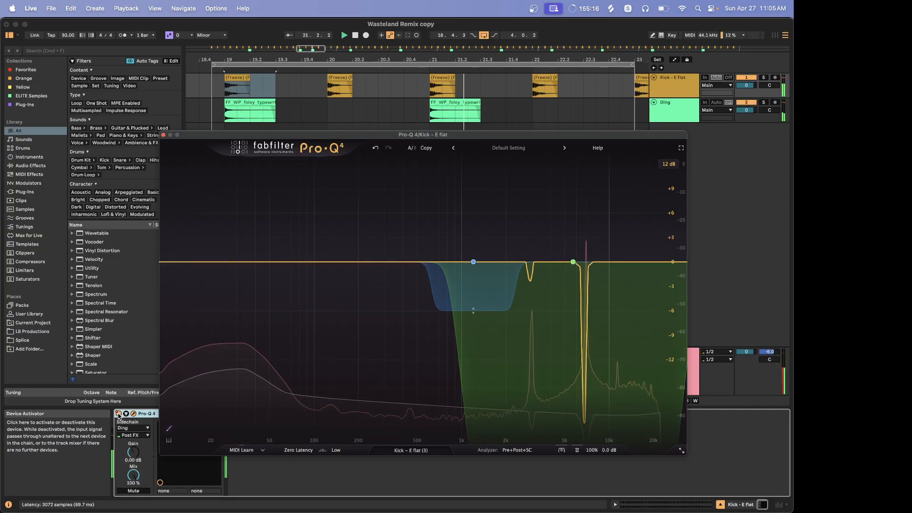
- Override the Device On automation by switching Pro-Q 4 off and on manually during playback, and compare its response to the dings
right_click(119, 415)
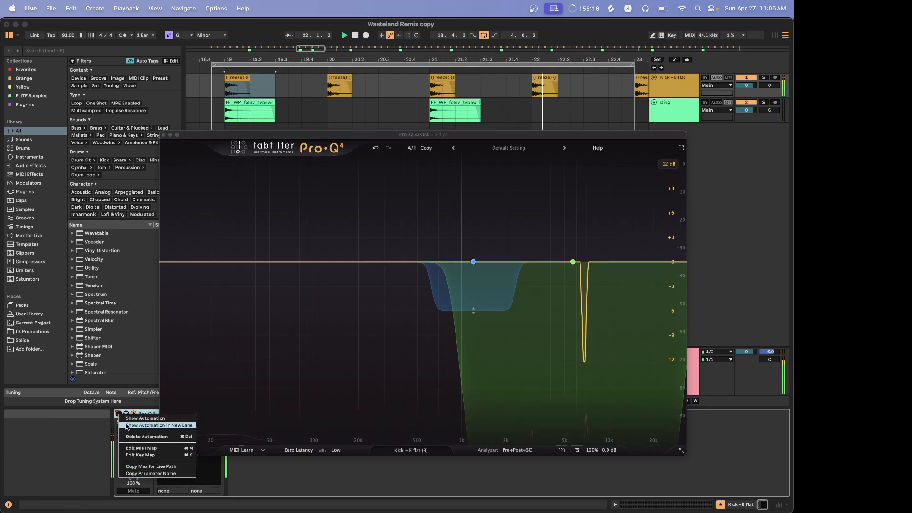
click(116, 415)
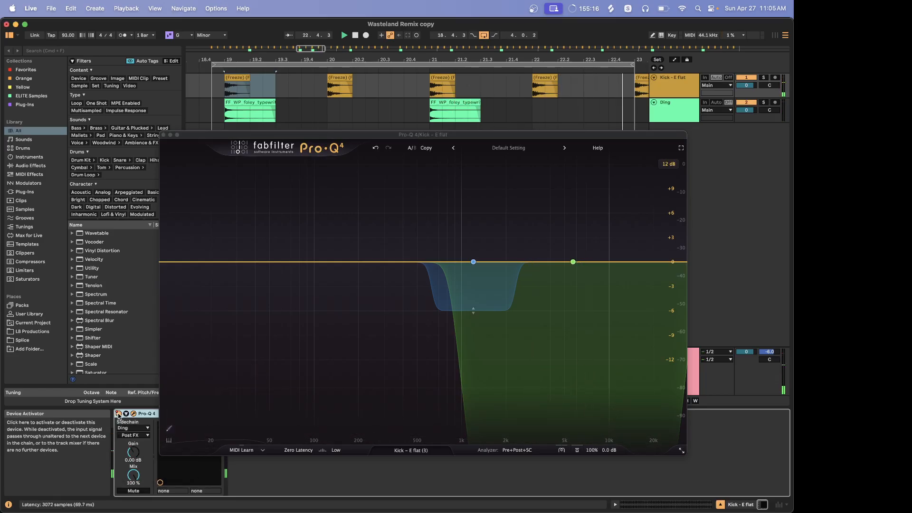
click(119, 414)
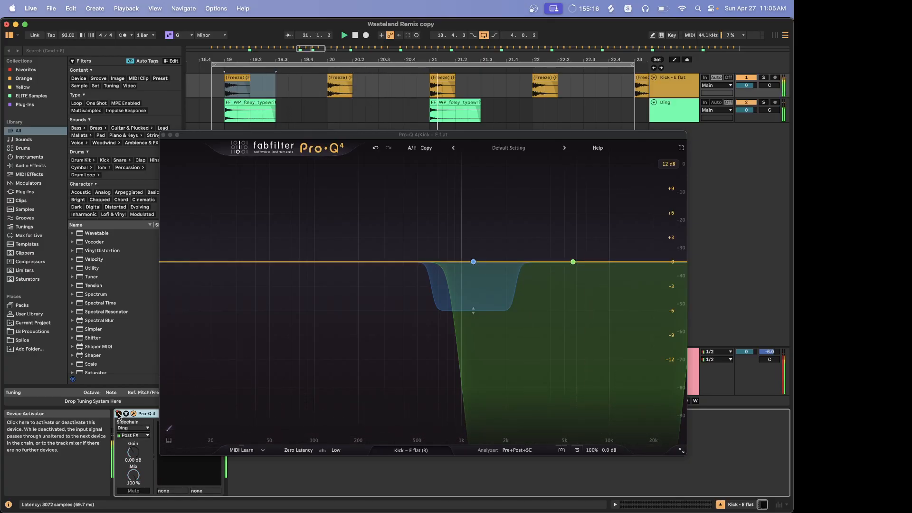
click(119, 415)
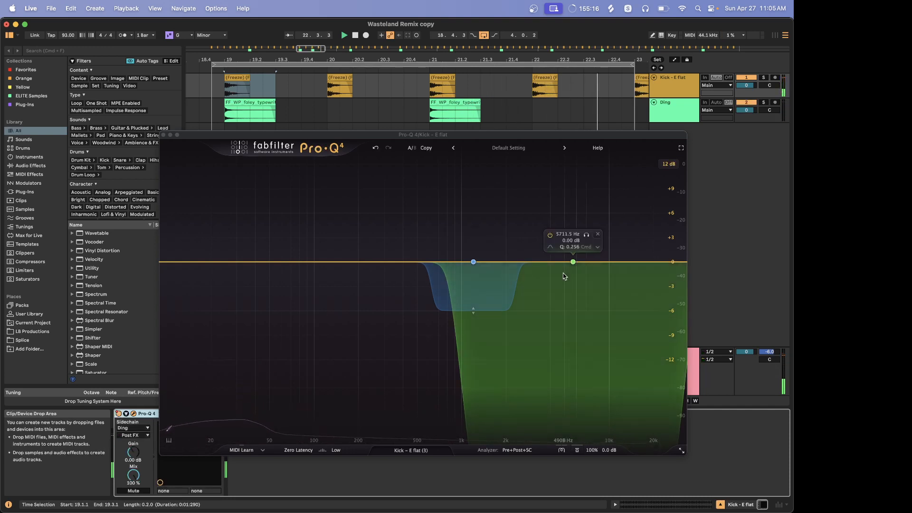
key(space)
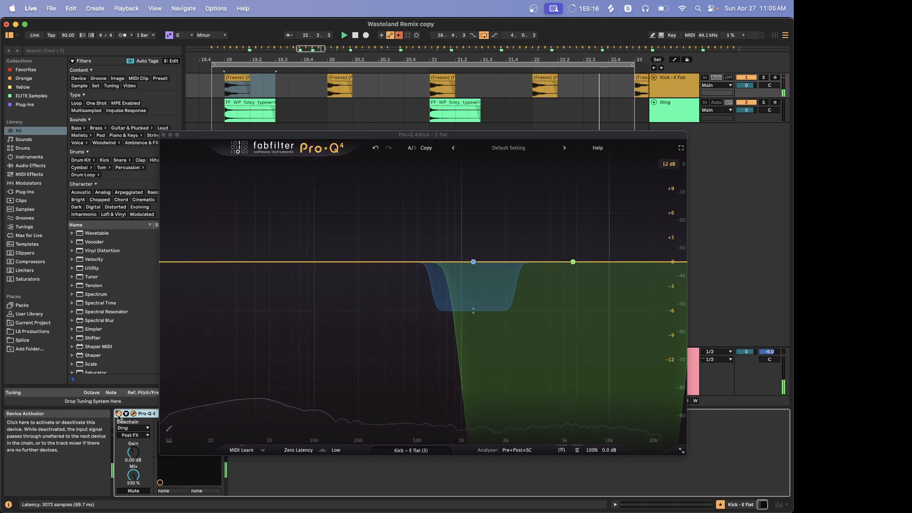
- Restore Pro-Q 4's overridden Device On automation during loop playback and reposition the plug-in window to watch the dings
right_click(119, 417)
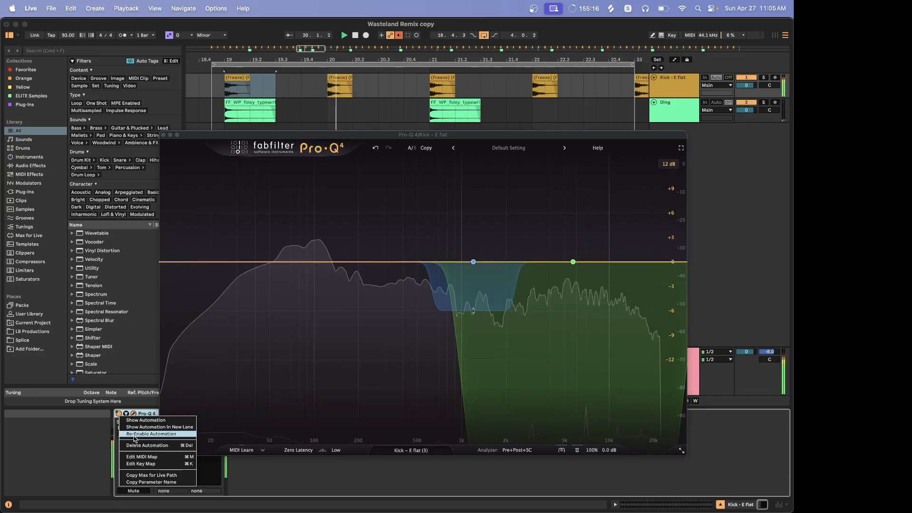
click(134, 434)
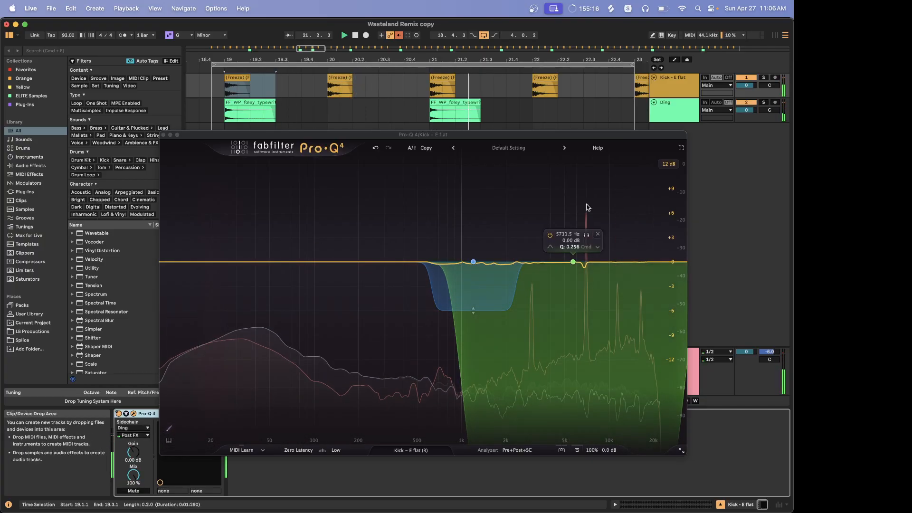
drag(581, 137, 614, 141)
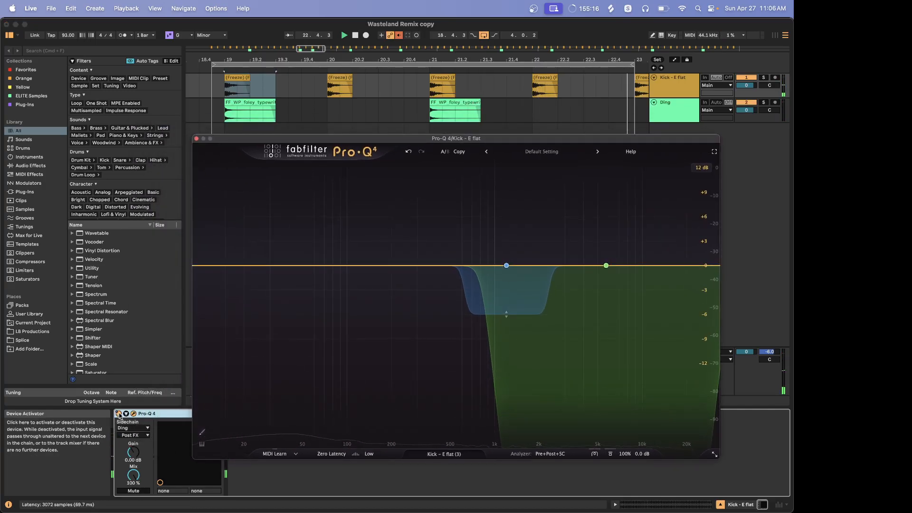